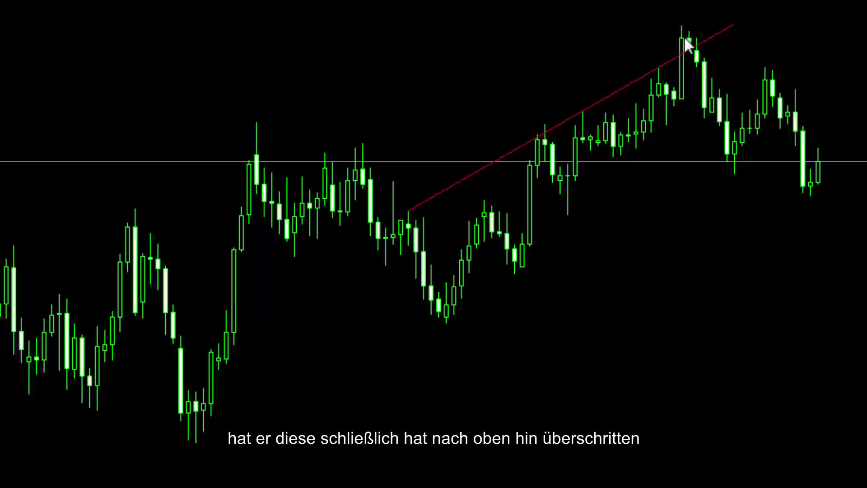
pyautogui.moveTo(689, 51)
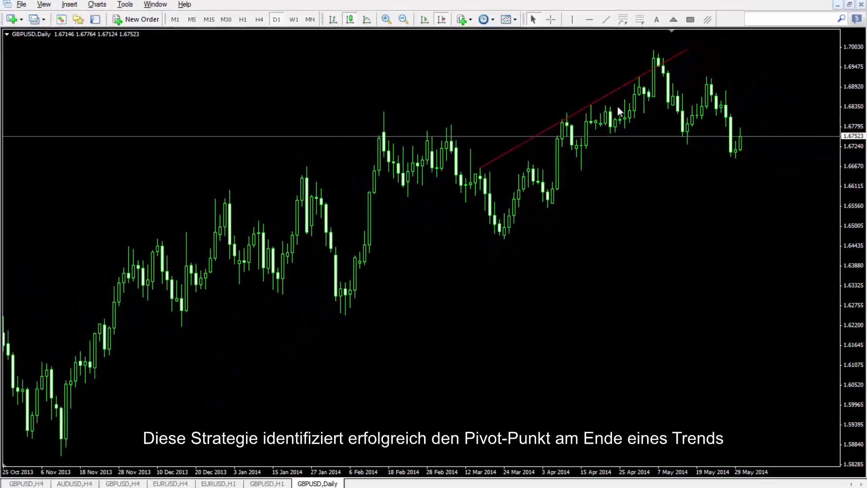
# On the GBPUSD H1 chart, measure the move from the candle touching the falling red trendline
pyautogui.click(267, 483)
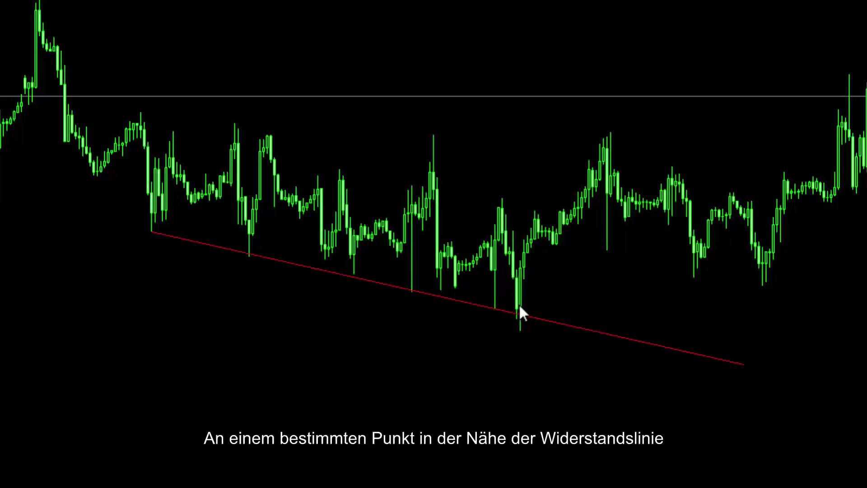
pyautogui.middleClick(526, 255)
pyautogui.moveTo(527, 257); pyautogui.dragTo(603, 141)
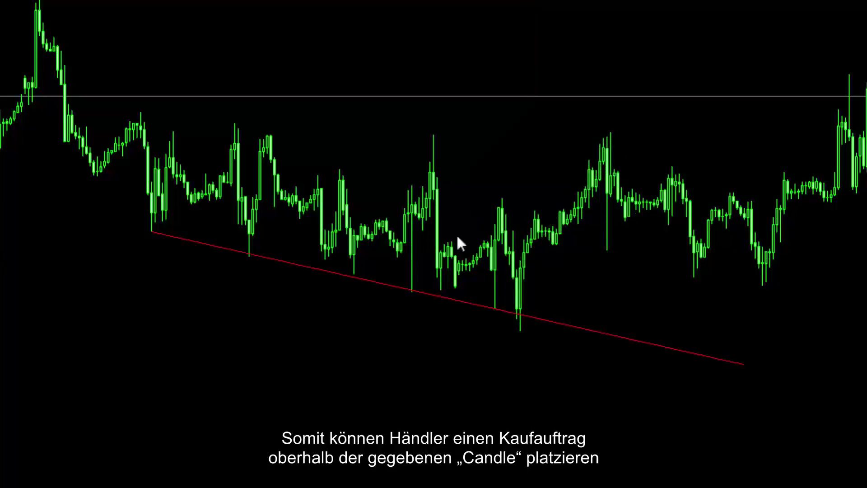
# Scroll the EURUSD H1 chart back to the upward trendline breakout and measure the breakout candle's move
pyautogui.click(221, 482)
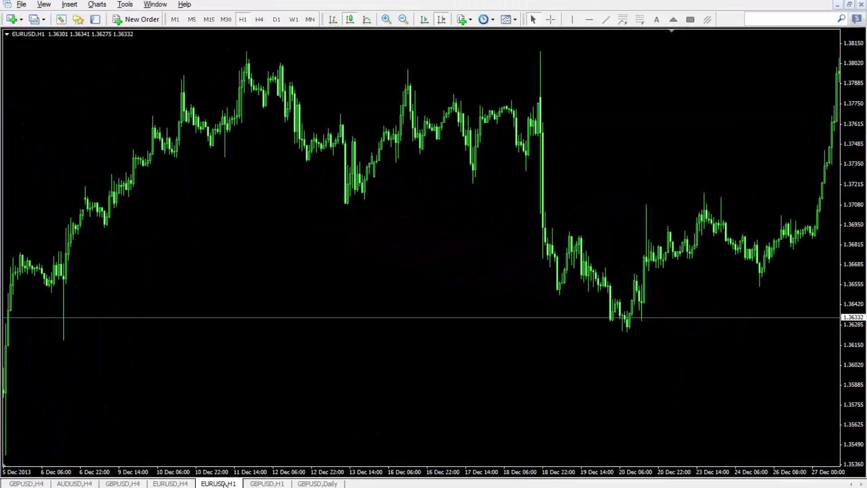
pyautogui.scroll(5, 482, 226)
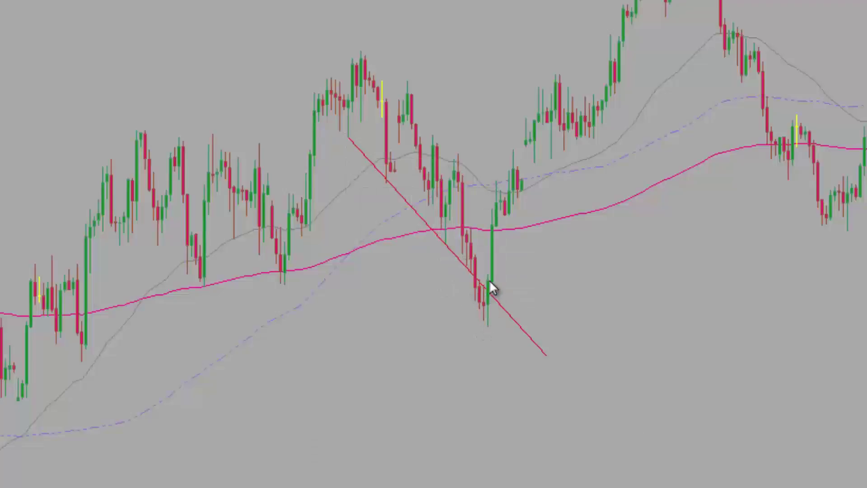
pyautogui.moveTo(490, 283)
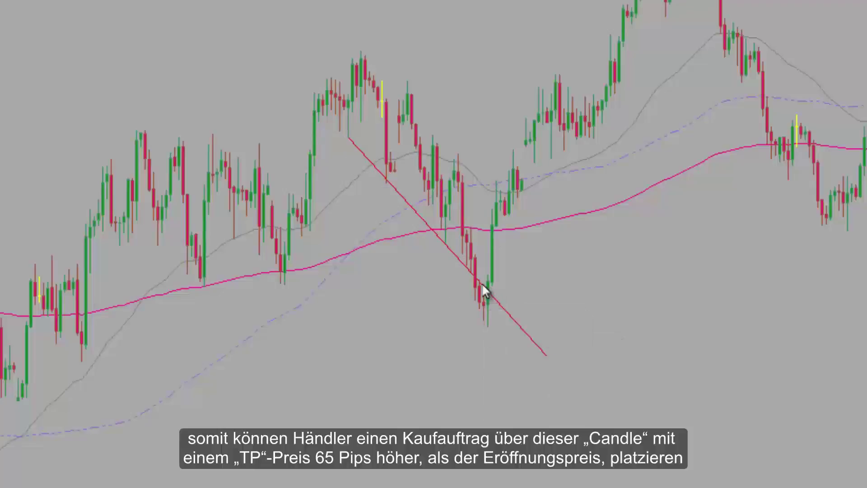
pyautogui.middleClick(497, 279)
pyautogui.moveTo(501, 273); pyautogui.dragTo(527, 160)
# Measure the GBPUSD H4 price spike above the rising red trendline with the crosshair
pyautogui.middleClick(367, 290)
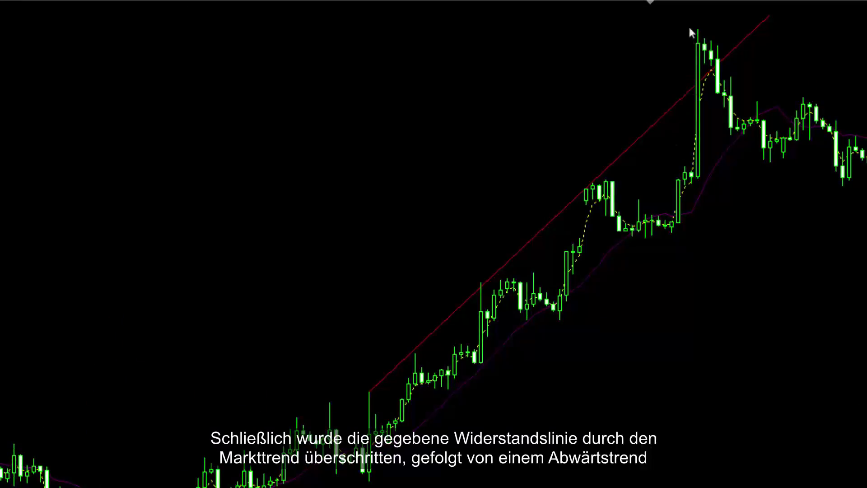
pyautogui.middleClick(710, 90)
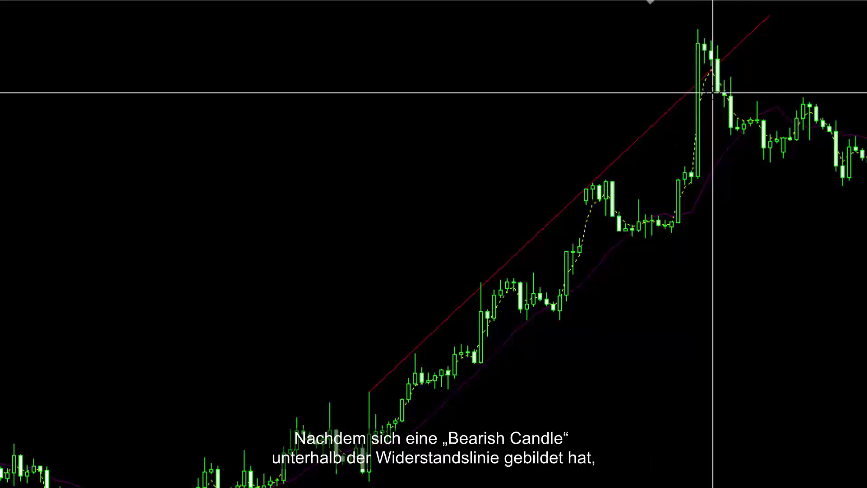
pyautogui.moveTo(712, 93); pyautogui.dragTo(847, 189)
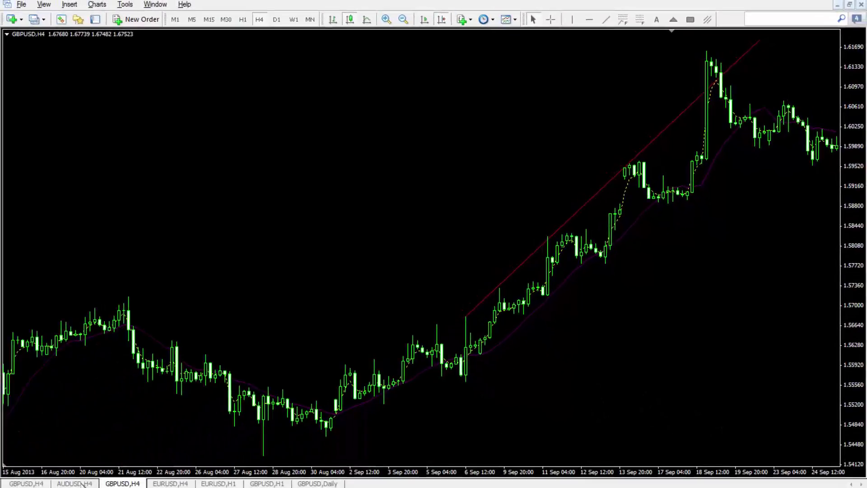
# On the AUDUSD H4 chart, measure the pullback down from the breakout high
pyautogui.click(74, 484)
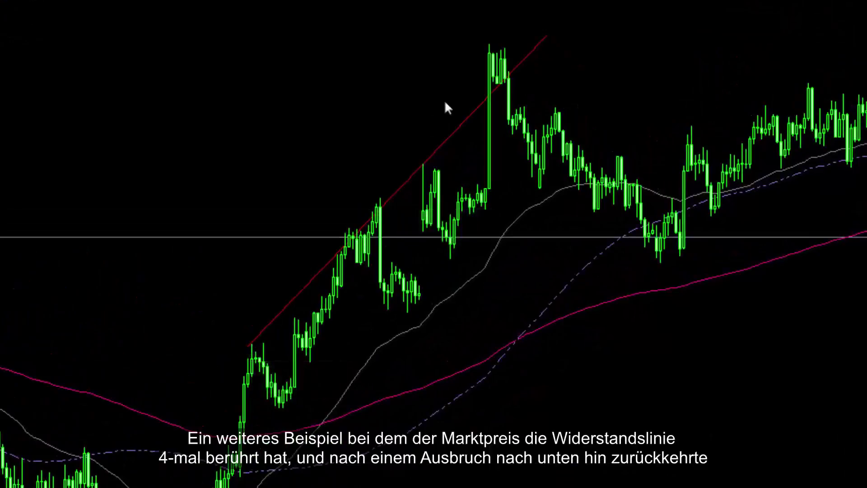
pyautogui.middleClick(505, 120)
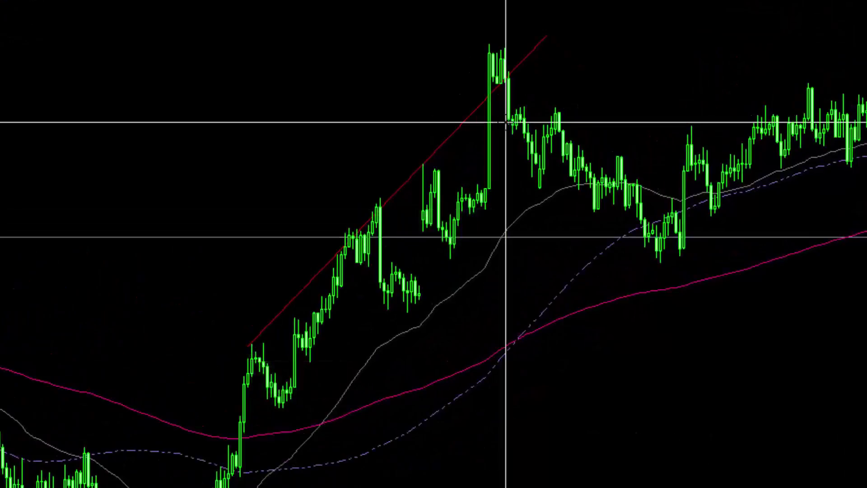
pyautogui.moveTo(505, 122); pyautogui.dragTo(638, 249)
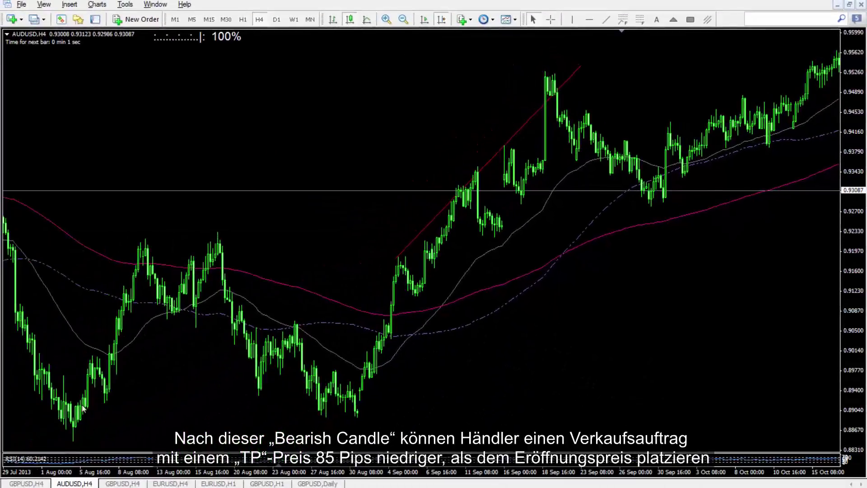
# On the GBPUSD H4 chart, measure the rise from the entry candle crossing the falling trendline
pyautogui.click(25, 483)
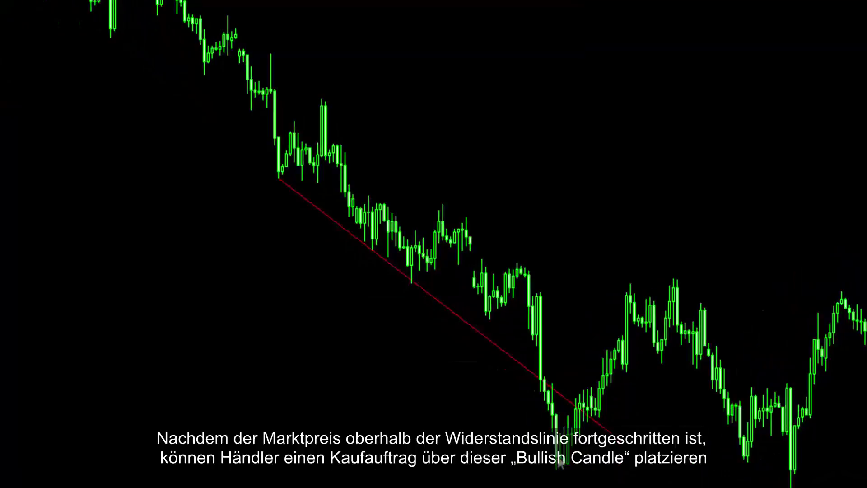
pyautogui.middleClick(580, 404)
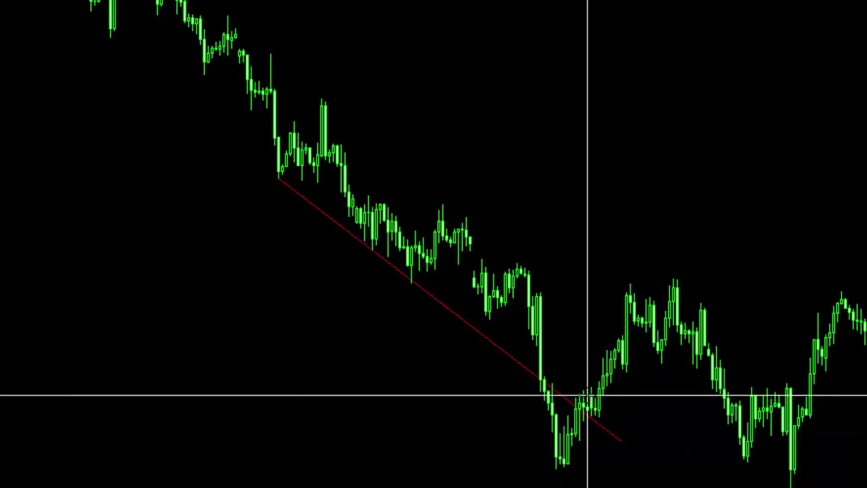
pyautogui.middleClick(581, 412)
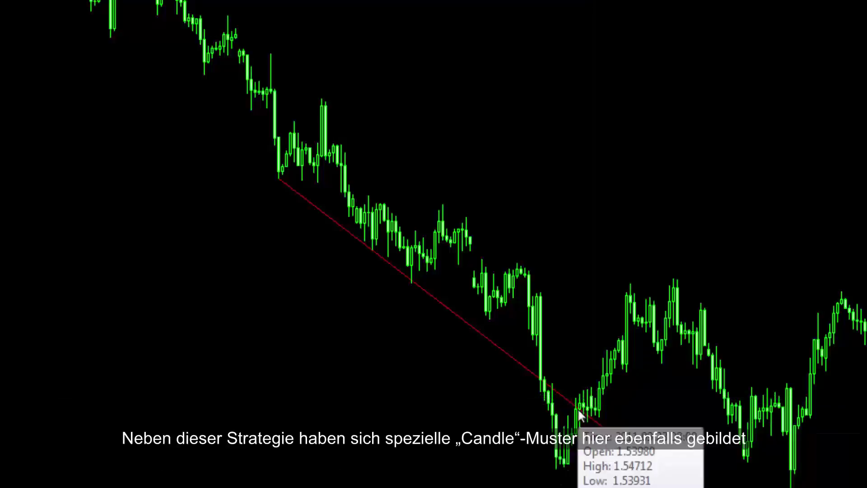
pyautogui.middleClick(579, 409)
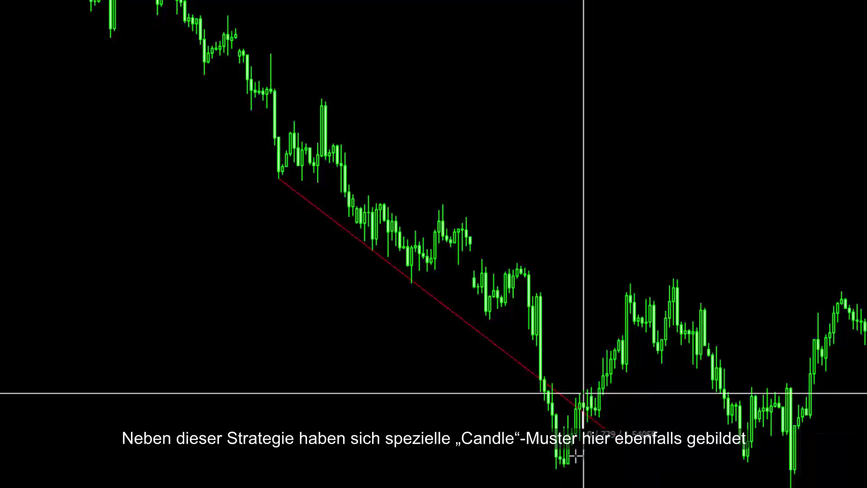
pyautogui.moveTo(576, 456); pyautogui.dragTo(565, 471)
pyautogui.middleClick(590, 393)
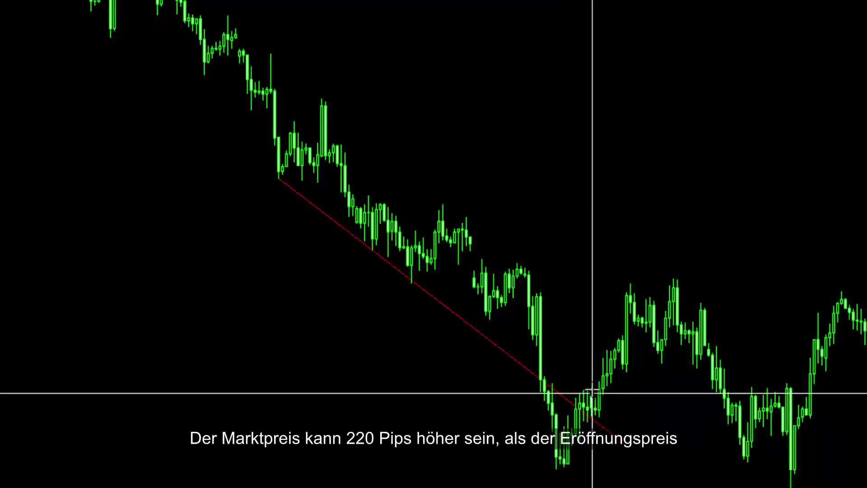
pyautogui.moveTo(590, 393); pyautogui.dragTo(644, 287)
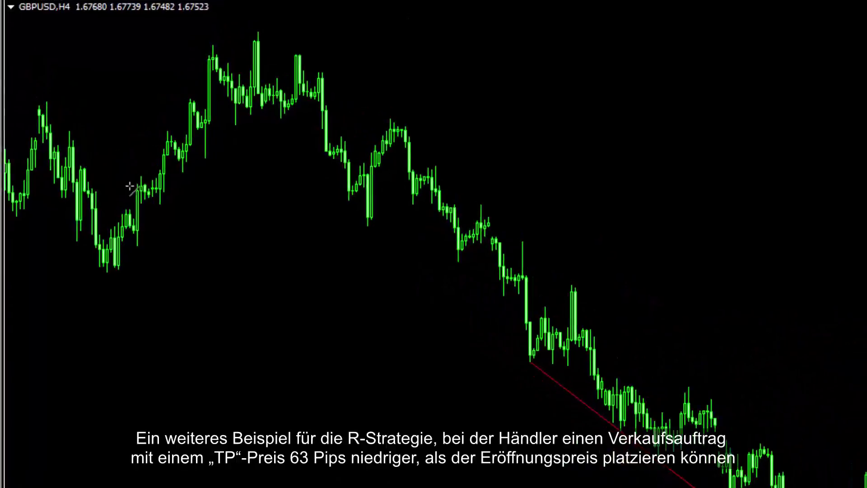
# Draw a rising red trendline along the earlier GBPUSD H4 uptrend and measure from its top
pyautogui.moveTo(140, 176)
pyautogui.mouseDown()
pyautogui.moveTo(243, 29)
pyautogui.moveTo(242, 12)
pyautogui.mouseUp()
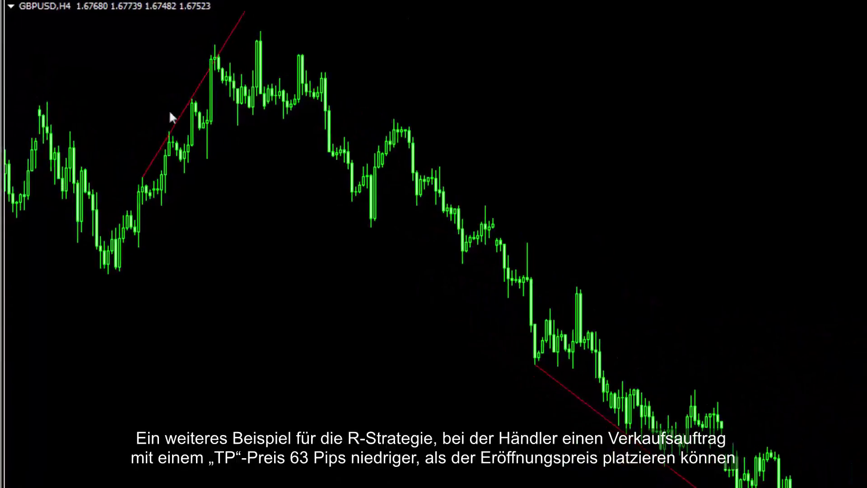
pyautogui.middleClick(218, 74)
pyautogui.moveTo(219, 74); pyautogui.dragTo(239, 124)
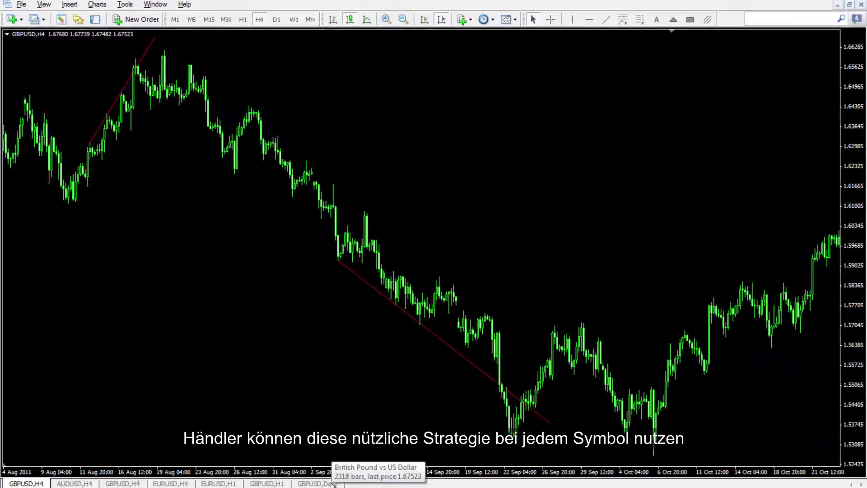
pyautogui.click(320, 483)
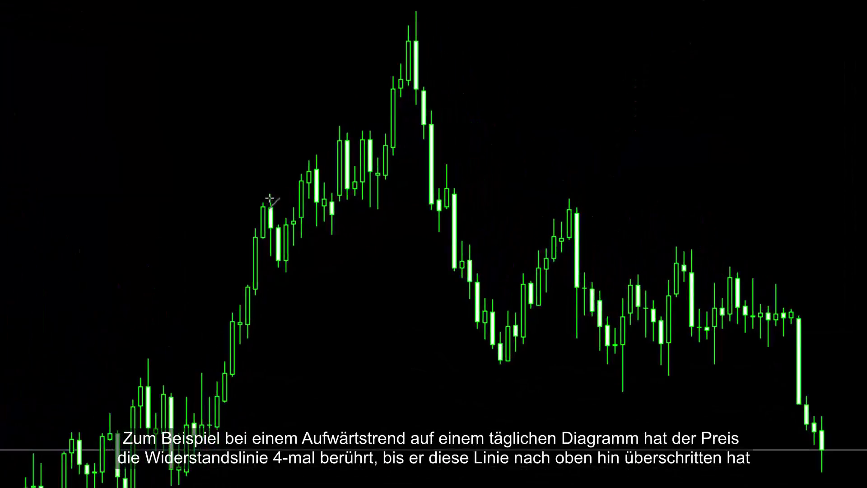
# Draw a red trendline along the rising highs to the peak and measure the bearish candles
pyautogui.moveTo(269, 198); pyautogui.dragTo(445, 15)
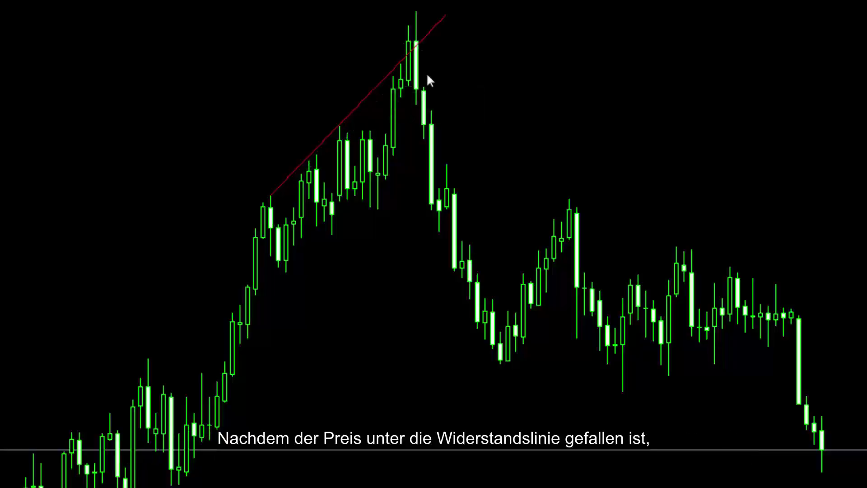
pyautogui.middleClick(412, 99)
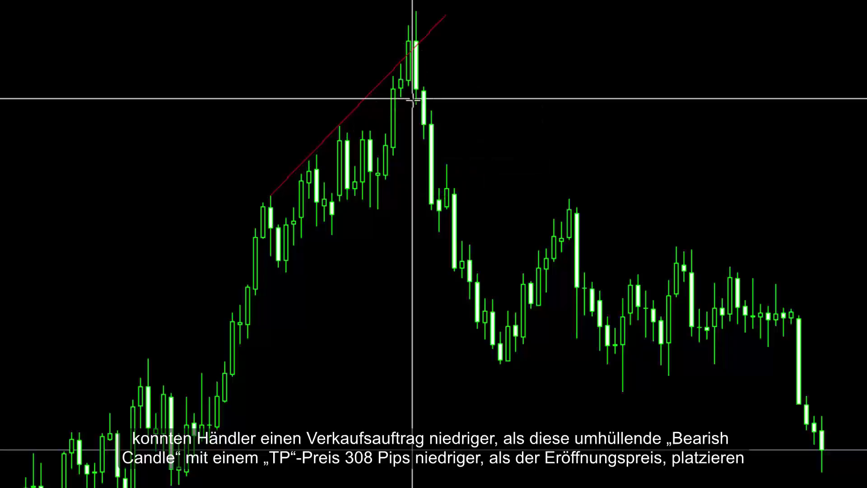
pyautogui.moveTo(415, 101); pyautogui.dragTo(430, 210)
pyautogui.middleClick(423, 16)
pyautogui.middleClick(424, 106)
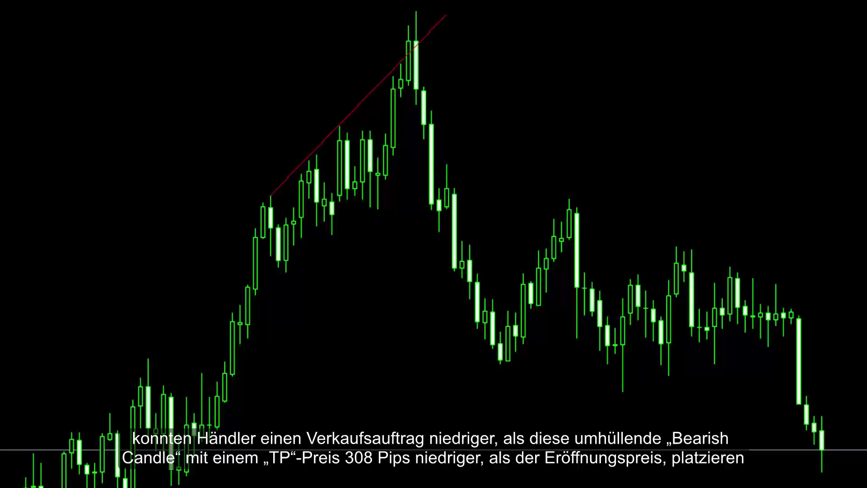
# Draw a second red trendline along the lower uptrend and measure the decline after its break
pyautogui.moveTo(26, 452); pyautogui.dragTo(547, 68)
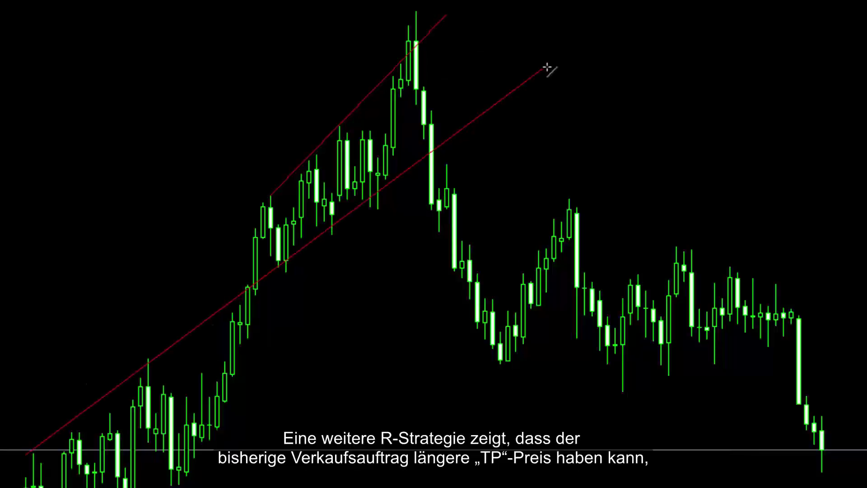
pyautogui.middleClick(436, 211)
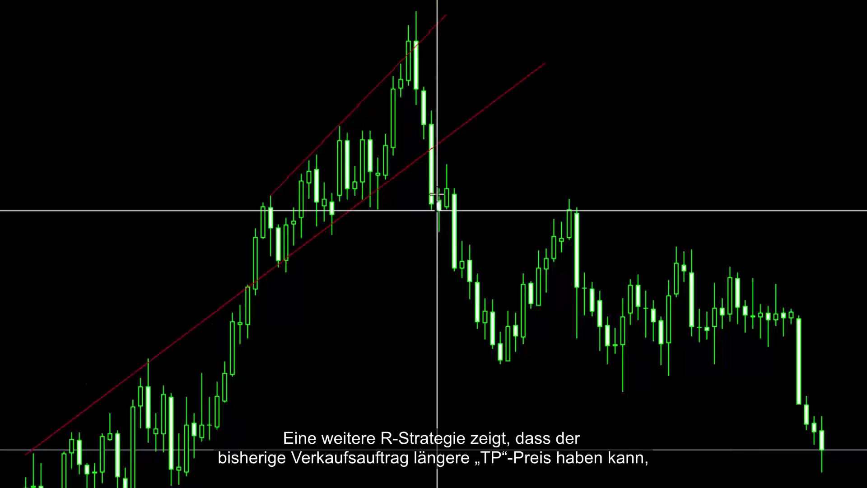
pyautogui.moveTo(436, 211)
pyautogui.mouseDown()
pyautogui.moveTo(438, 114)
pyautogui.moveTo(425, 9)
pyautogui.mouseUp()
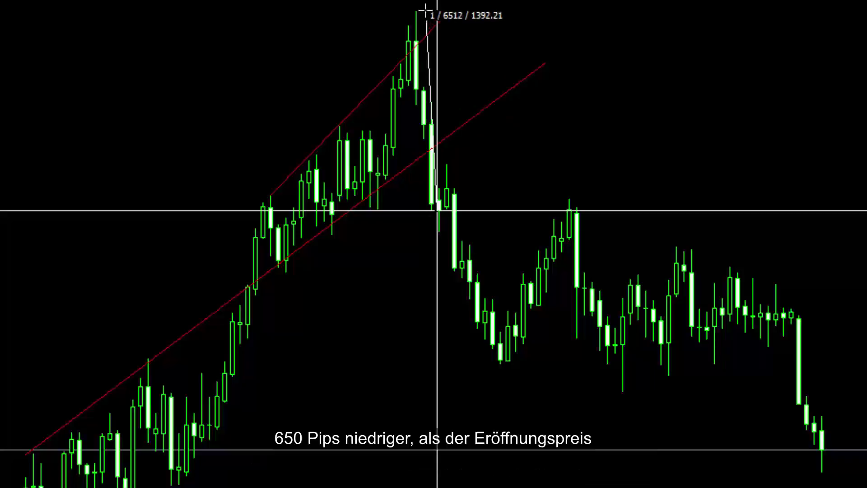